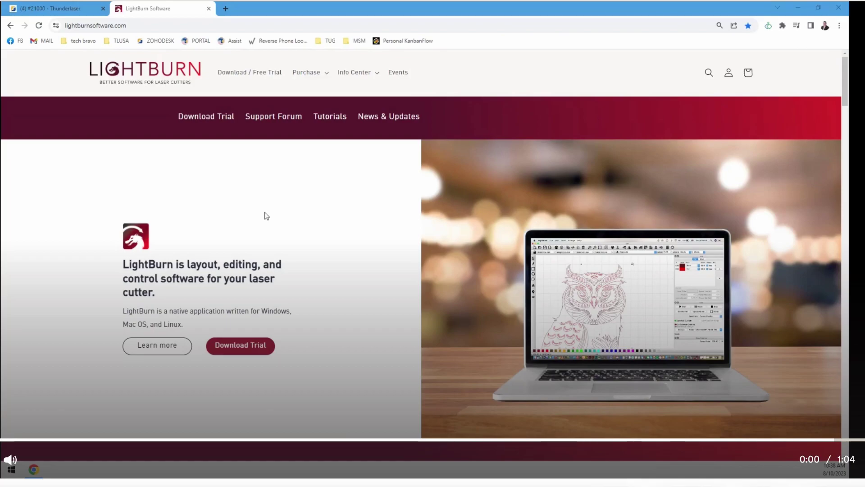
# Download the LightBurn Windows 64-bit trial installer and launch it from Chrome's downloads
pyautogui.click(200, 118)
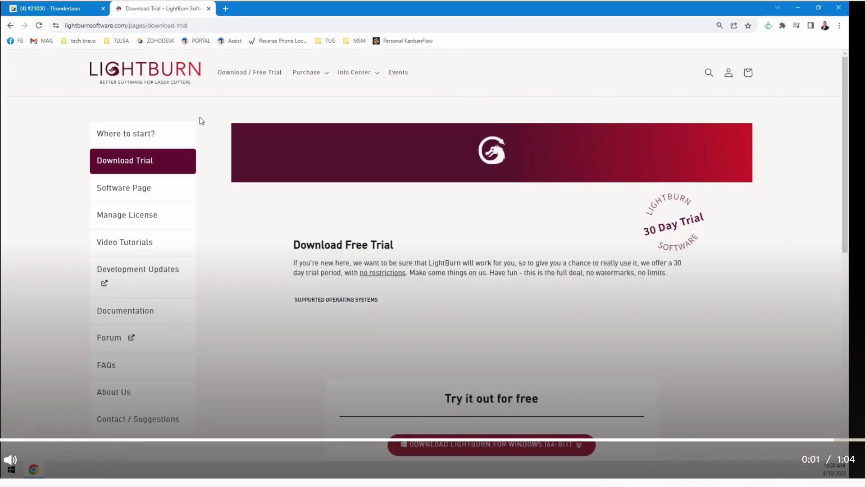
pyautogui.scroll(-4, 318, 335)
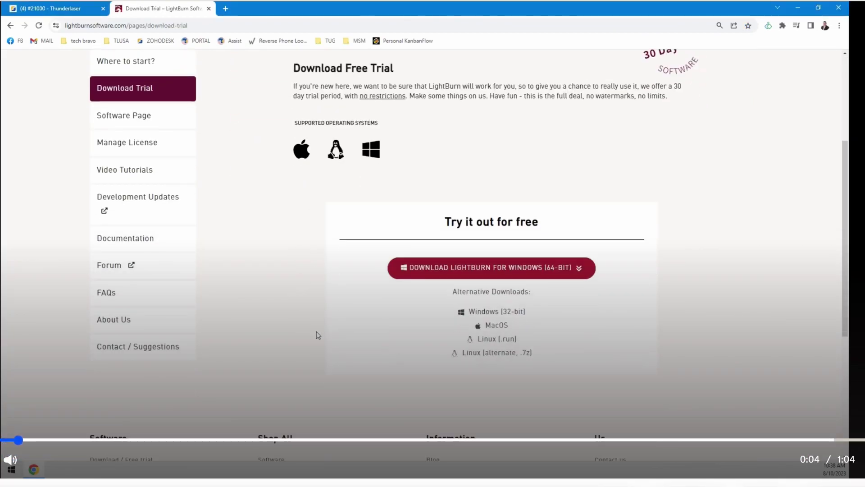
pyautogui.click(476, 270)
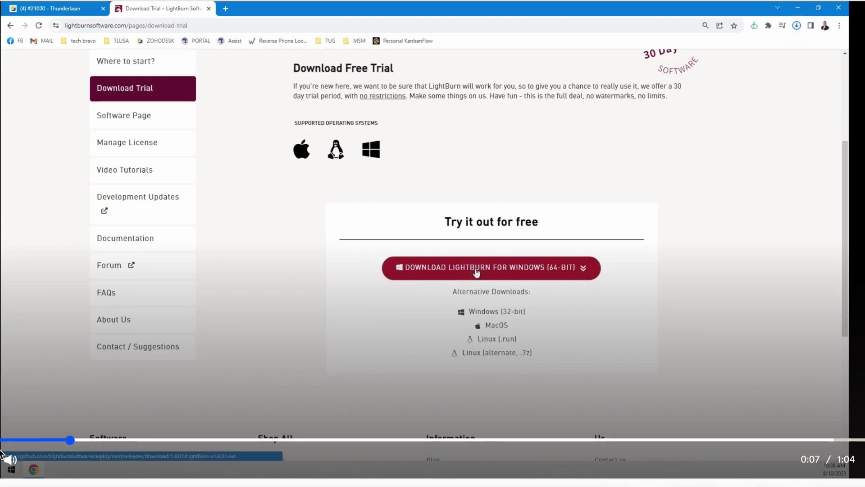
pyautogui.click(796, 26)
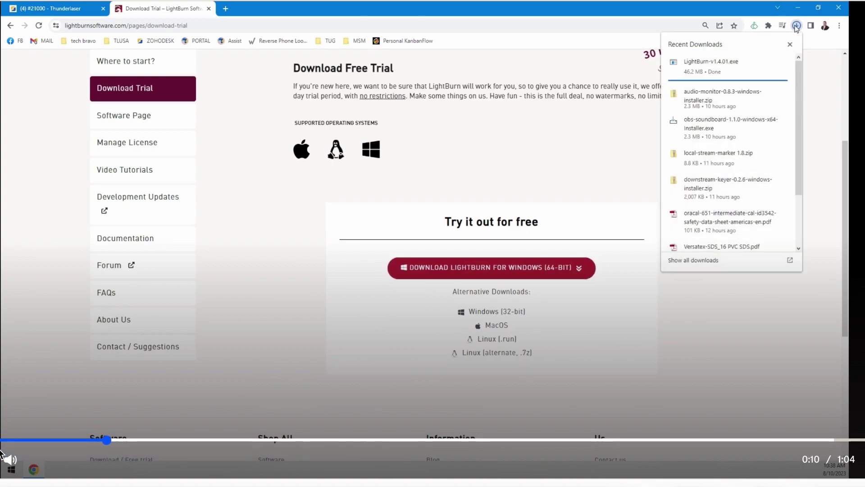
pyautogui.click(708, 62)
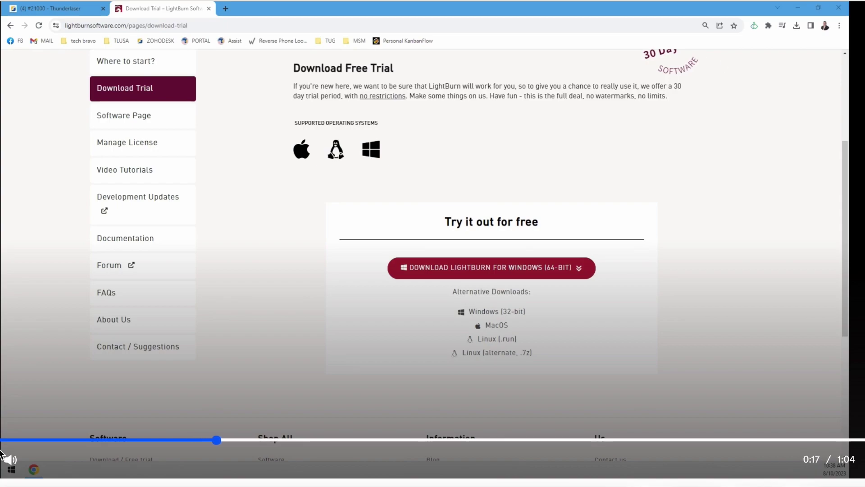
pyautogui.moveTo(602, 148); pyautogui.dragTo(541, 157)
# Keep 'Create a desktop icon' checked and install LightBurn 1.4.01
pyautogui.click(798, 8)
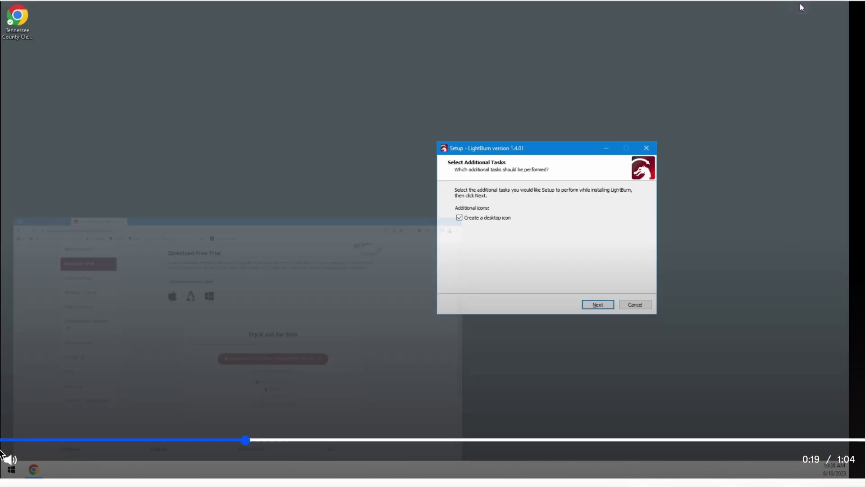
pyautogui.click(593, 306)
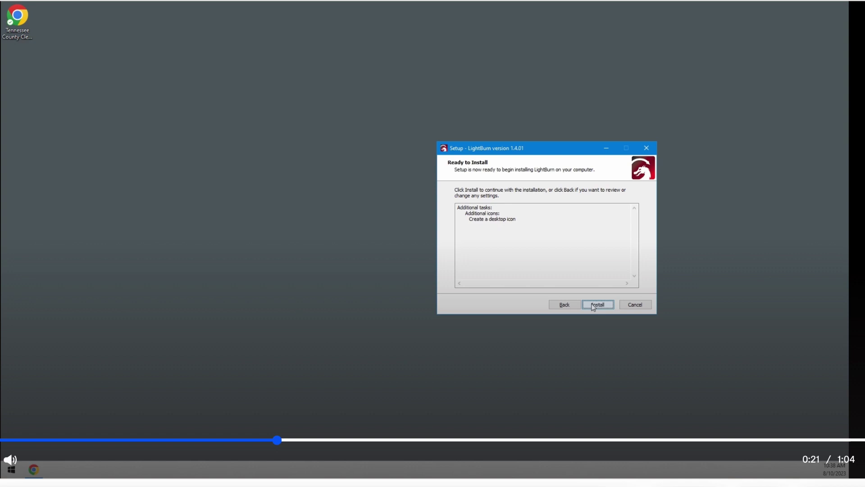
pyautogui.click(594, 306)
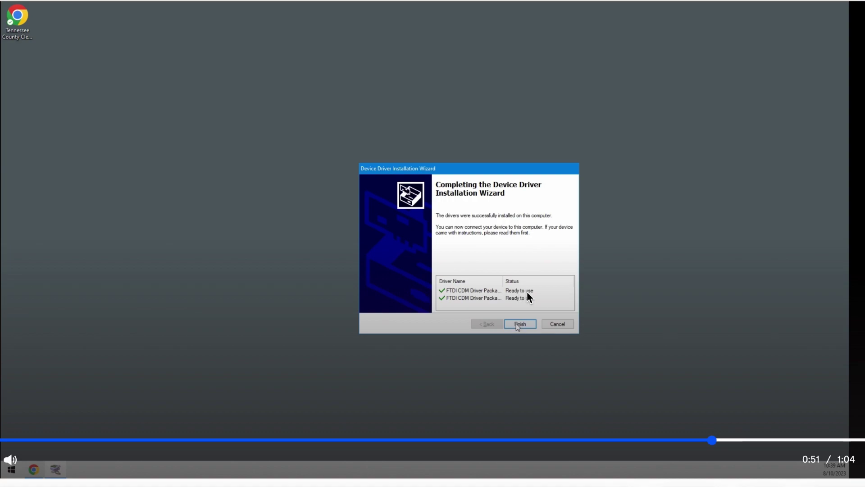
# Let the wizard install both FTDI CDM driver packages until they report Ready to use
pyautogui.moveTo(9, 458)
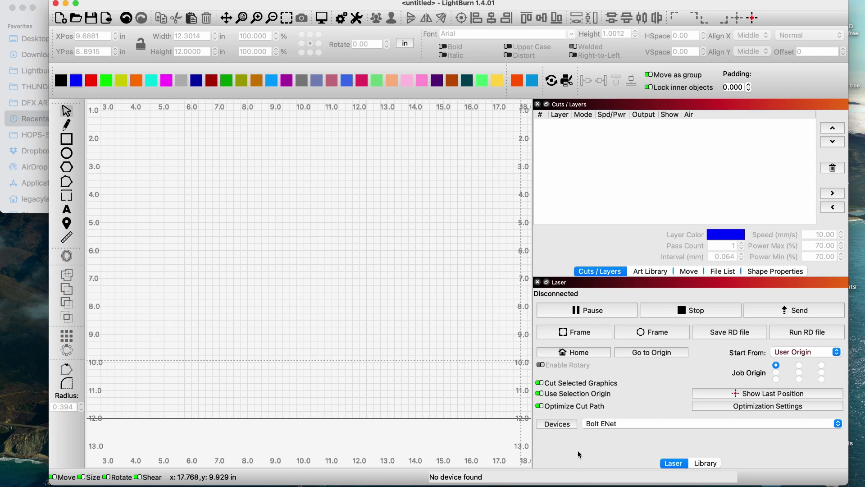
# Open the Devices dialog from the Laser panel to see Bolt ENet and Thunder 63
pyautogui.click(562, 425)
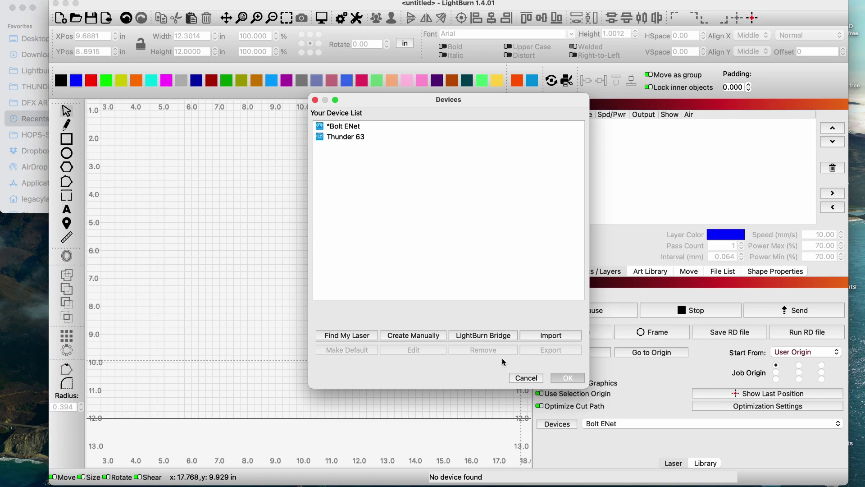
# Import Bolt_2331195_usb.lbdev from the THUNDER drive into the device list
pyautogui.click(551, 339)
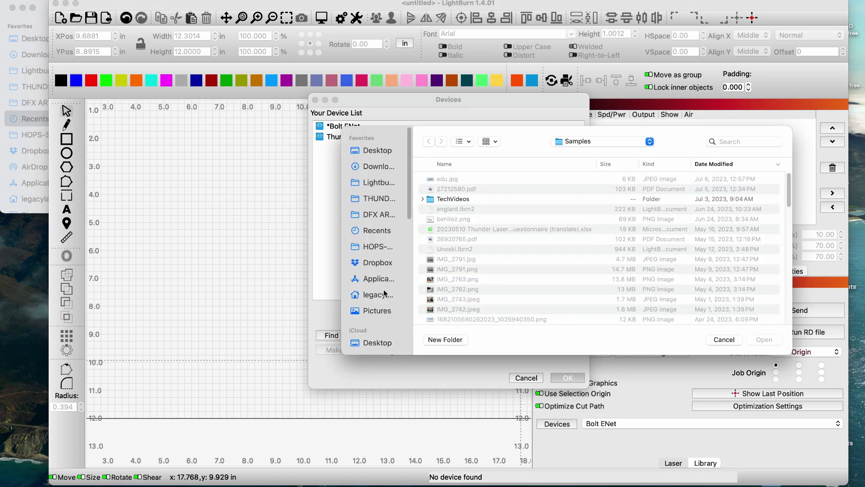
pyautogui.scroll(-5, 382, 292)
pyautogui.scroll(-3, 382, 294)
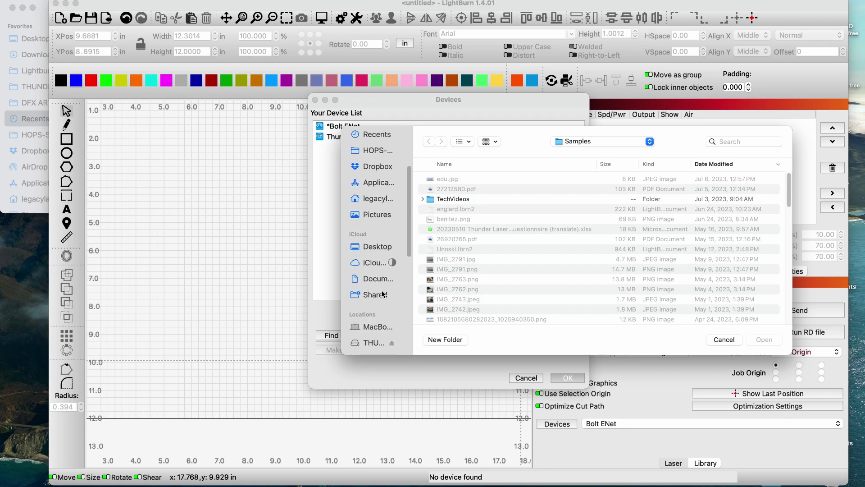
pyautogui.click(373, 295)
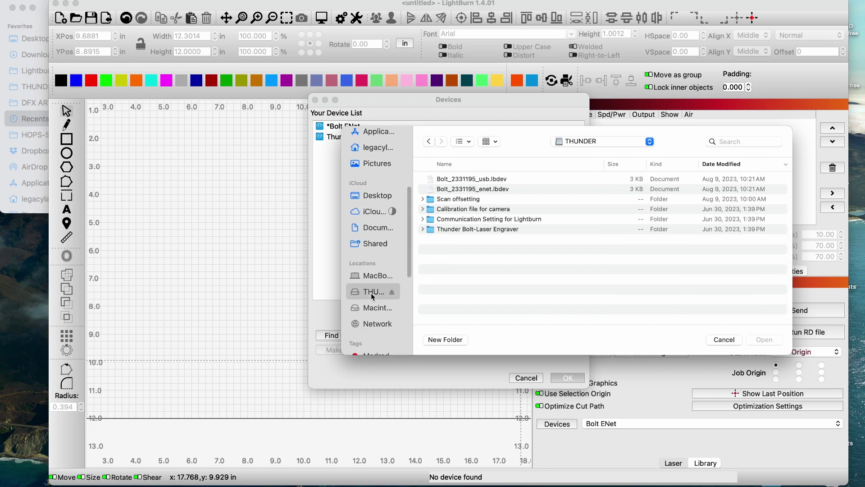
pyautogui.moveTo(411, 280); pyautogui.dragTo(449, 282)
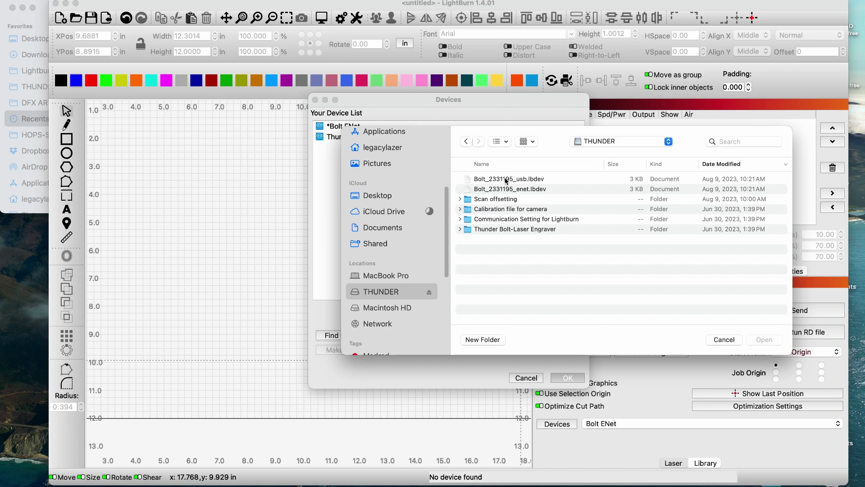
pyautogui.click(504, 180)
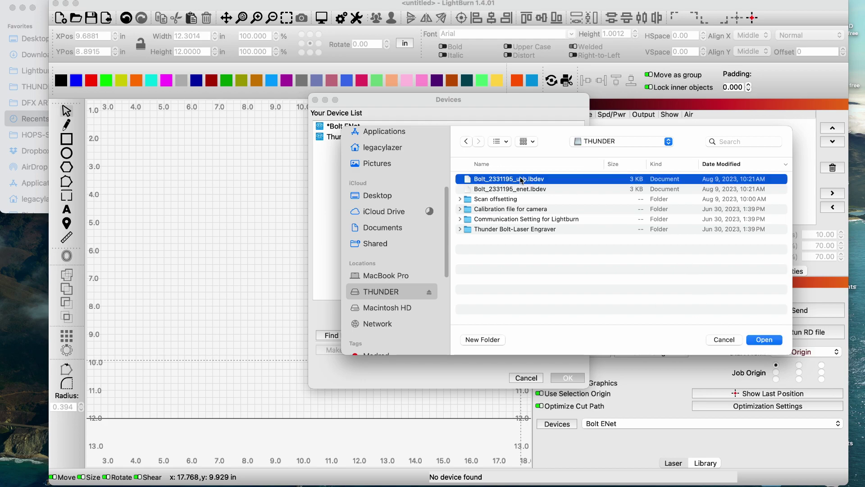
pyautogui.click(763, 340)
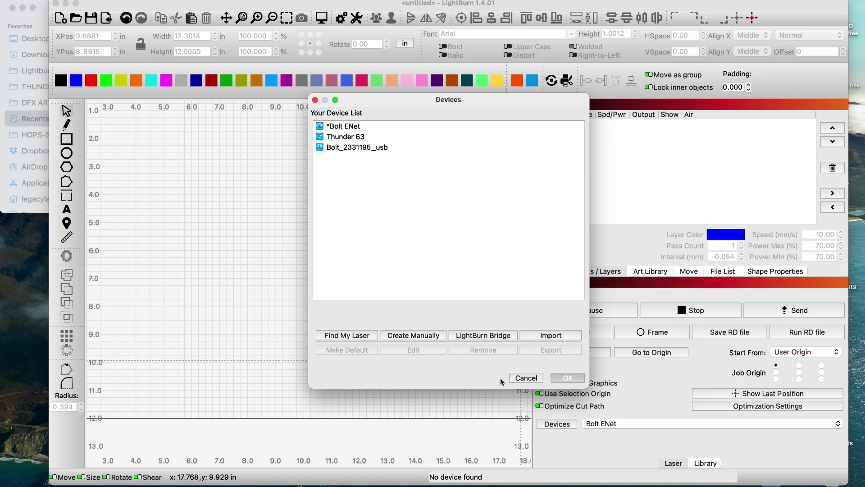
# Make Bolt_2331195_usb the active laser and open its device settings
pyautogui.click(565, 380)
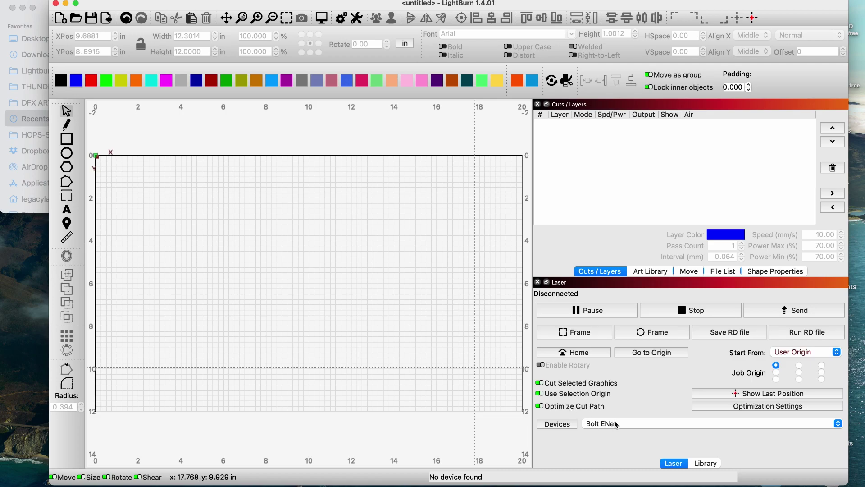
pyautogui.click(629, 426)
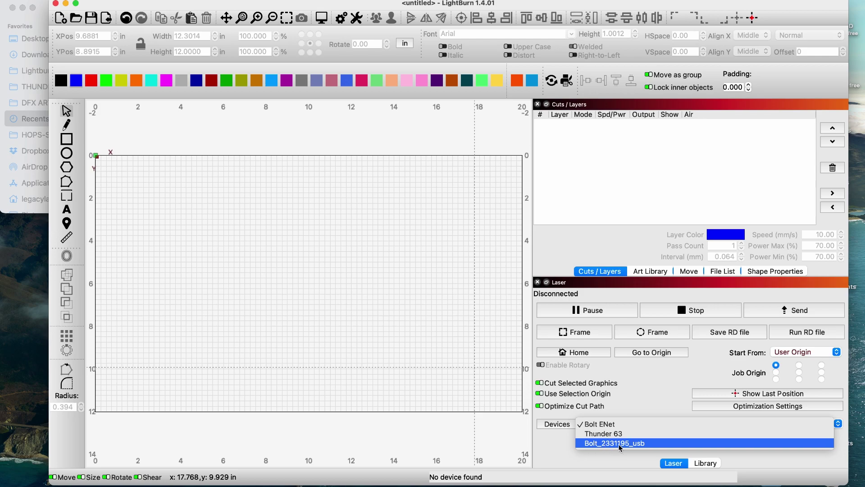
pyautogui.click(625, 443)
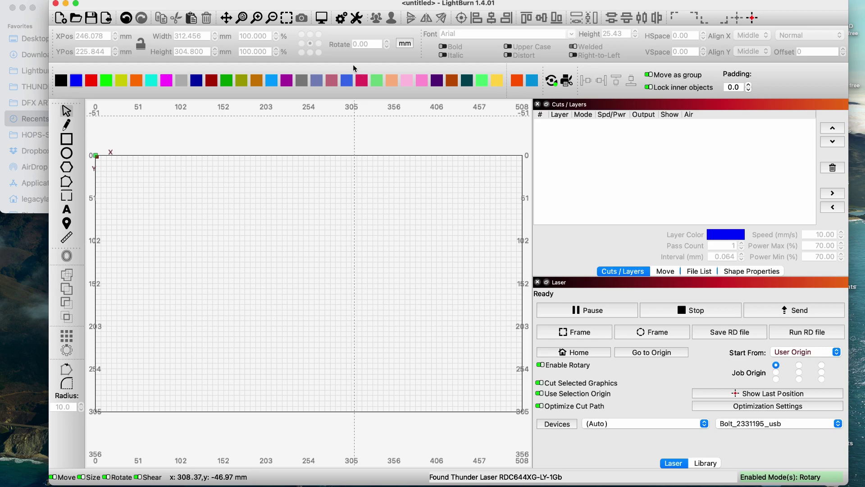
pyautogui.click(356, 18)
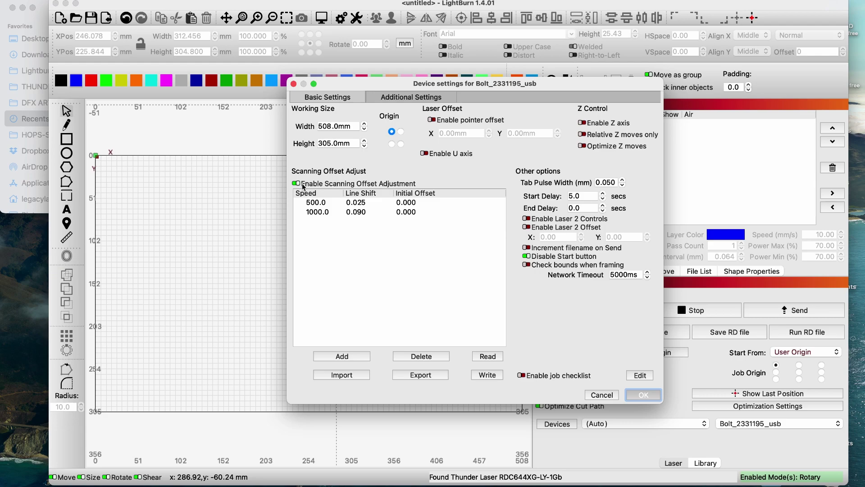
pyautogui.doubleClick(561, 195)
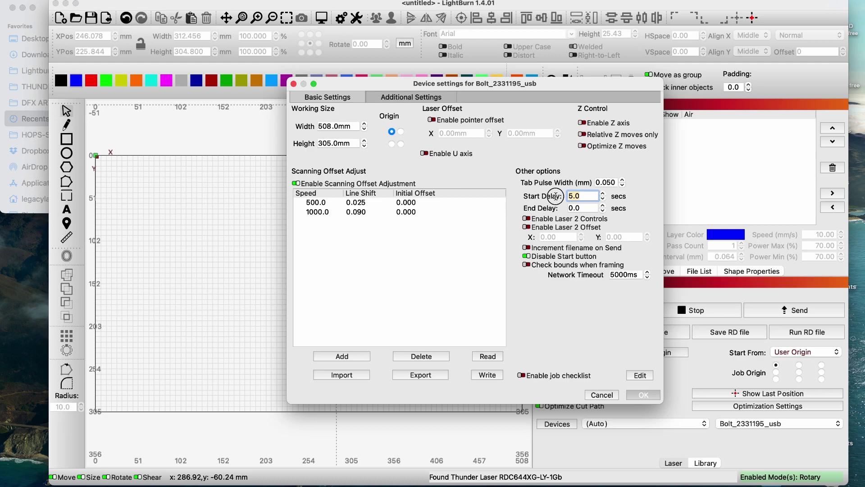
pyautogui.click(588, 197)
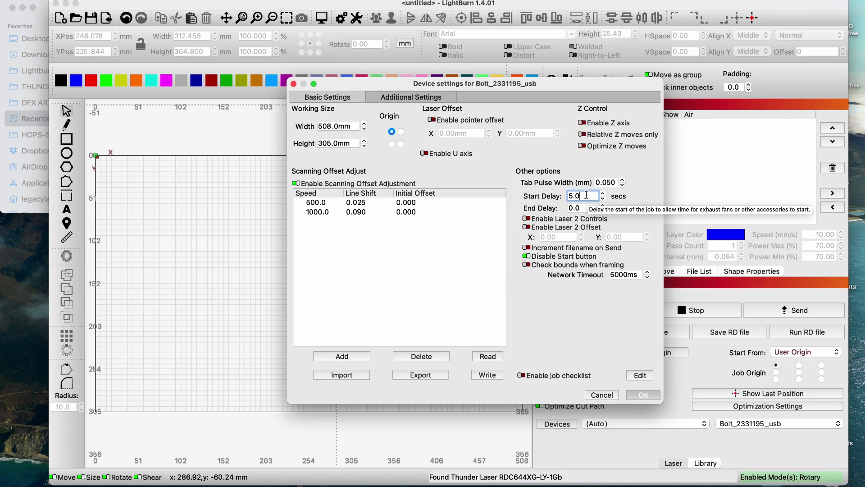
pyautogui.click(575, 196)
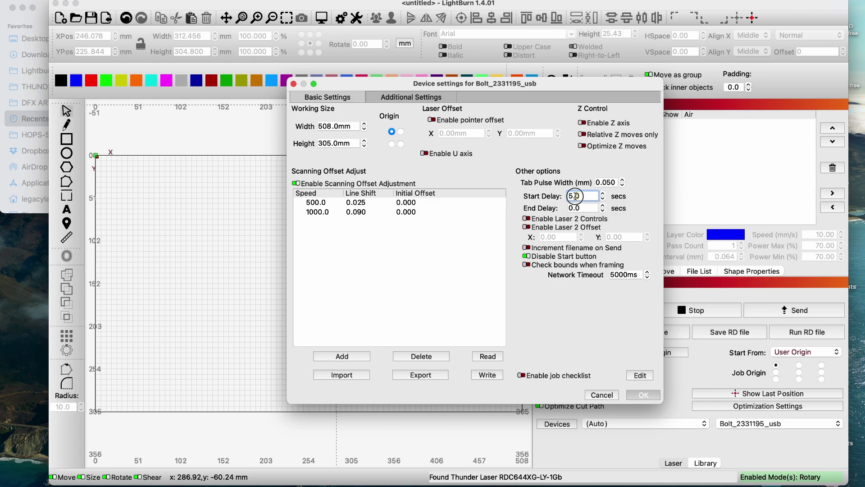
pyautogui.doubleClick(575, 196)
pyautogui.doubleClick(579, 195)
pyautogui.click(640, 394)
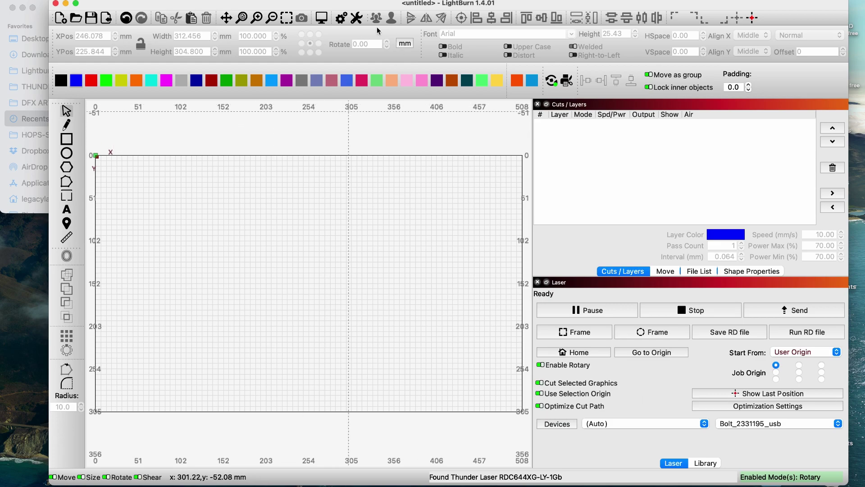
pyautogui.click(357, 19)
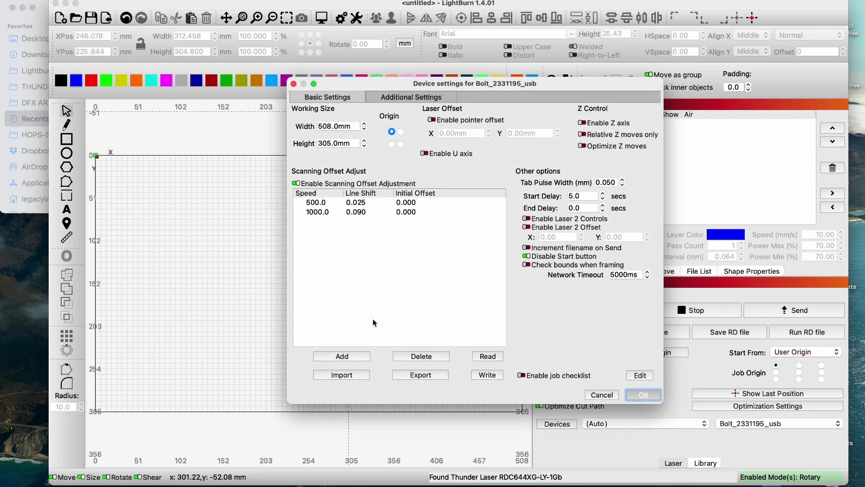
pyautogui.click(402, 100)
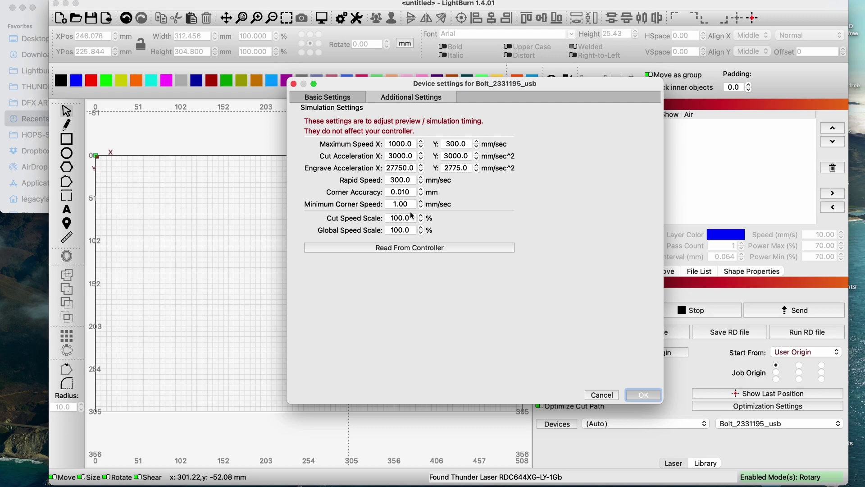
pyautogui.click(397, 251)
pyautogui.click(646, 396)
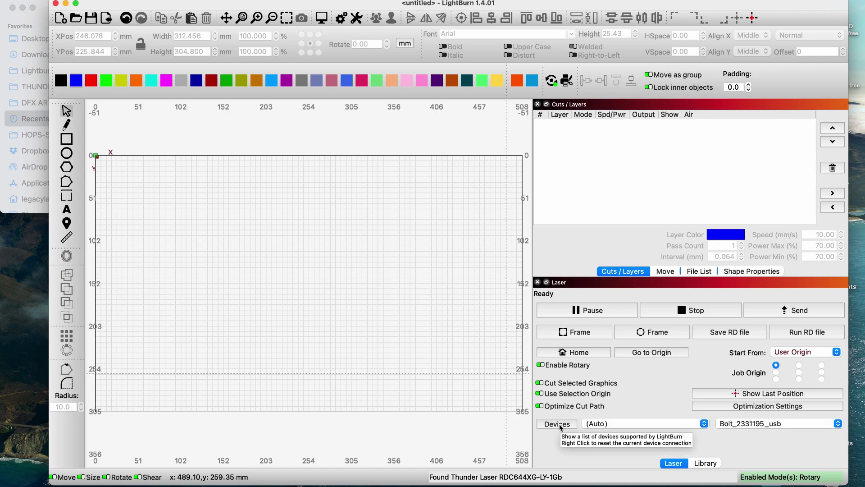
pyautogui.click(557, 424)
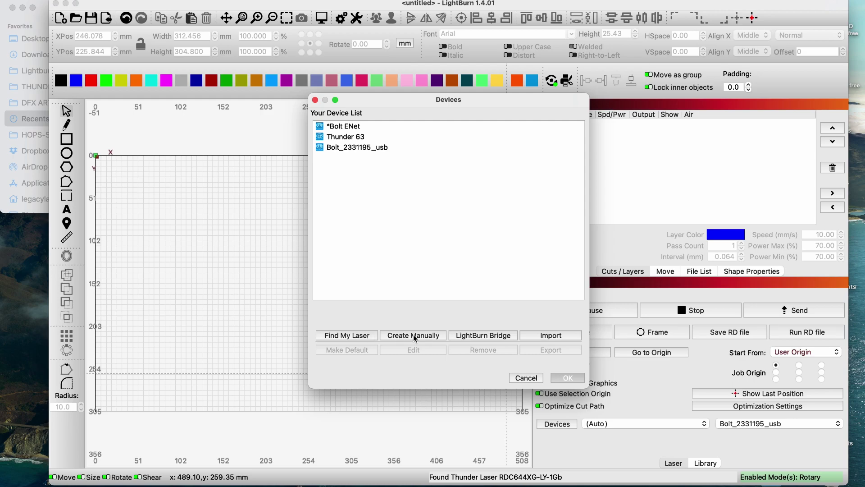
# Open Devices and launch the Find My Laser discovery wizard
pyautogui.click(367, 339)
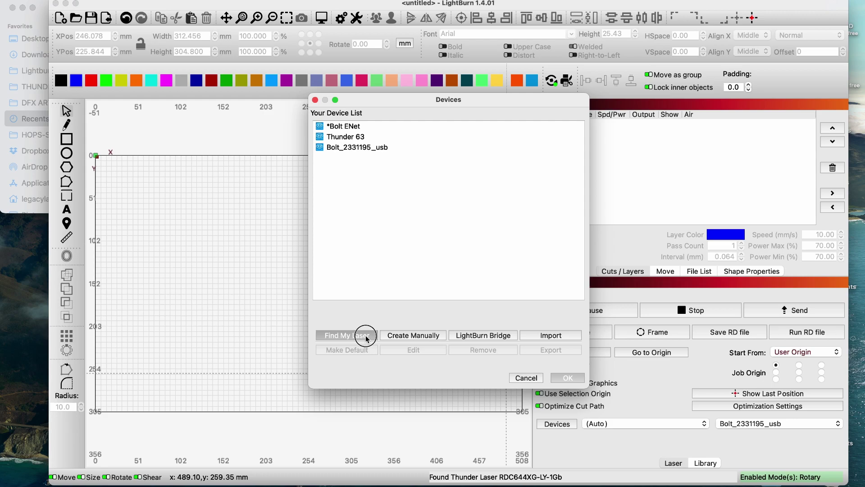
pyautogui.click(367, 337)
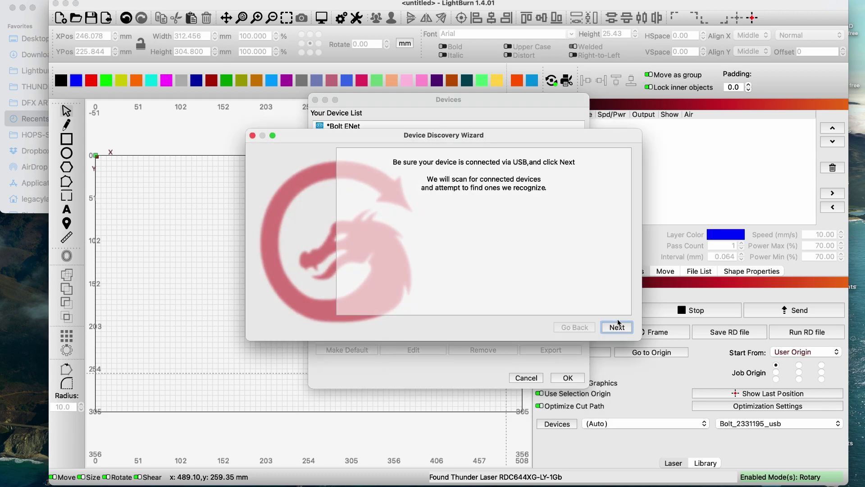
# Scan USB for lasers and add the detected Ruida 644XG1G controller
pyautogui.click(617, 328)
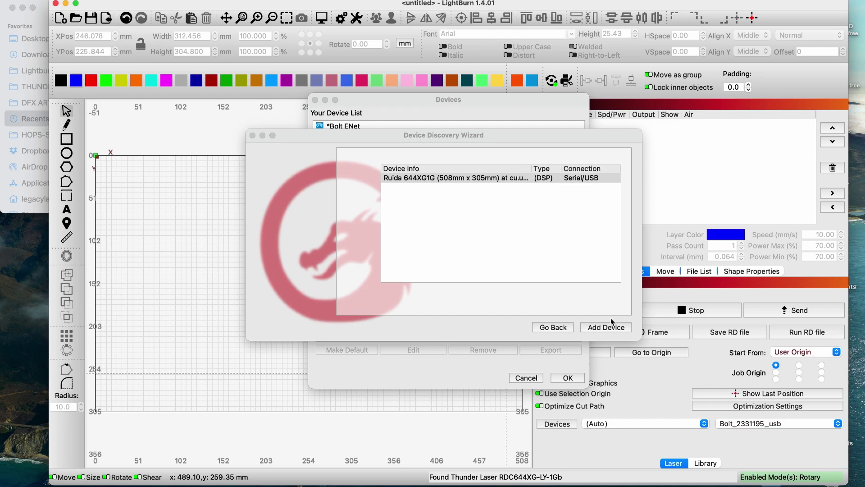
pyautogui.click(610, 327)
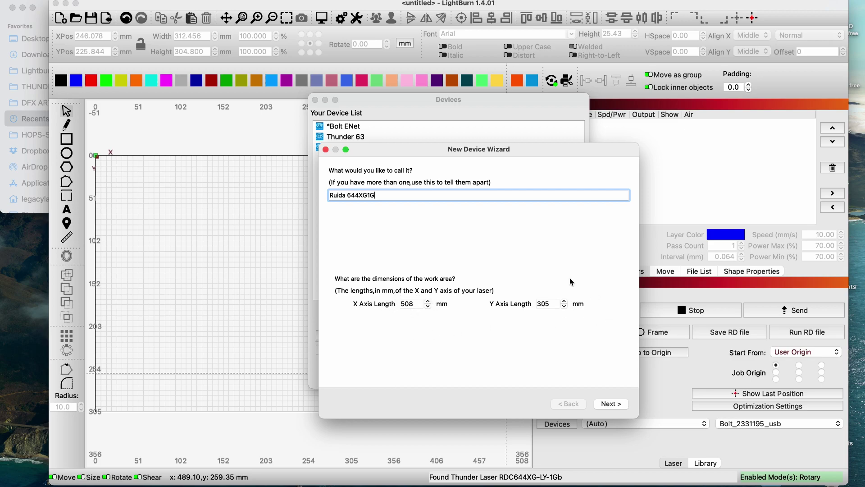
# Name the new device 'Thunder Bolt USB', keep Rear Left origin, and finish the wizard
pyautogui.moveTo(384, 196); pyautogui.dragTo(324, 194)
pyautogui.write('Thunder Bolt USB')
pyautogui.click(607, 405)
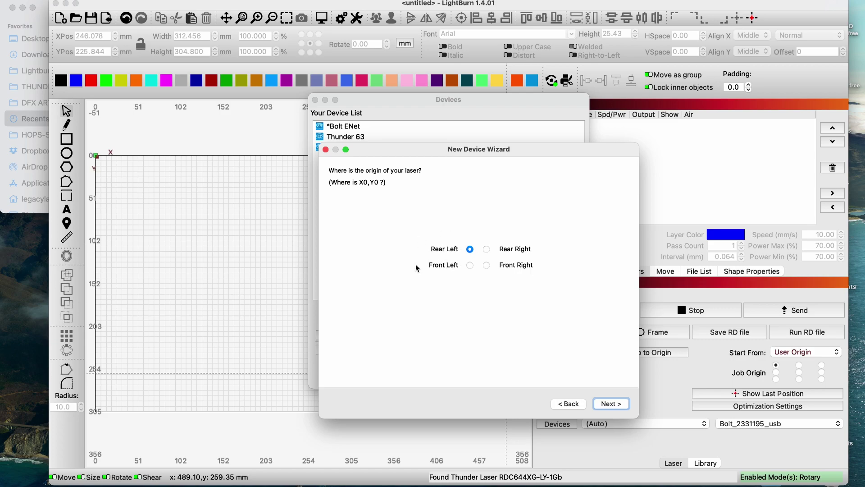
pyautogui.click(611, 405)
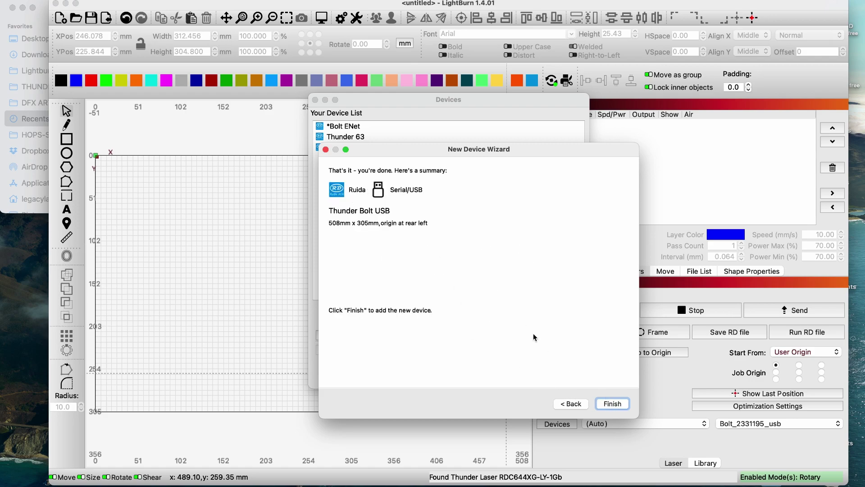
pyautogui.click(614, 404)
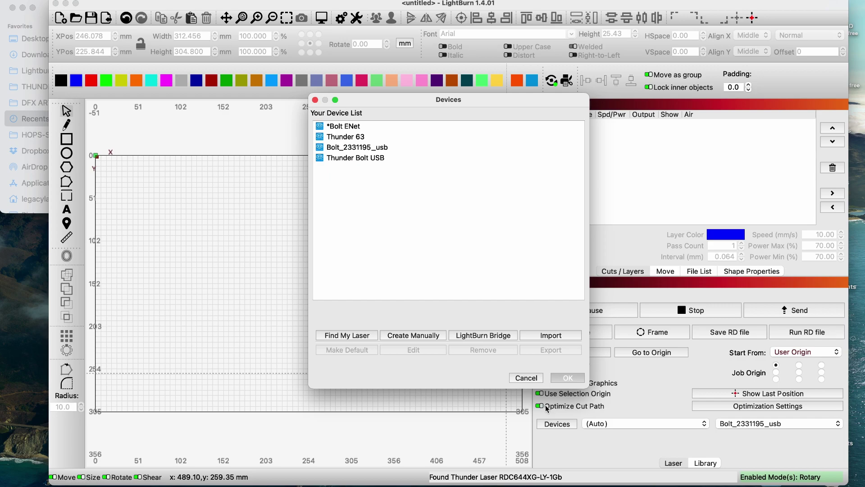
# Switch the active laser to Thunder Bolt USB and open its device settings
pyautogui.click(346, 159)
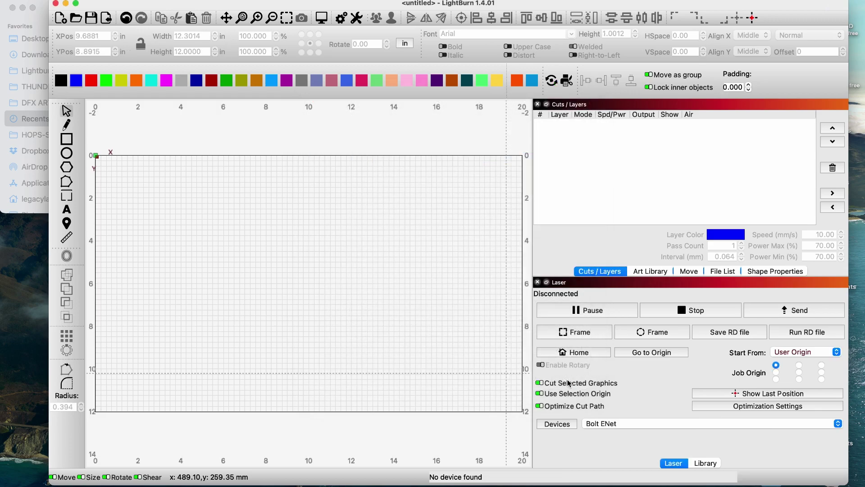
pyautogui.click(629, 426)
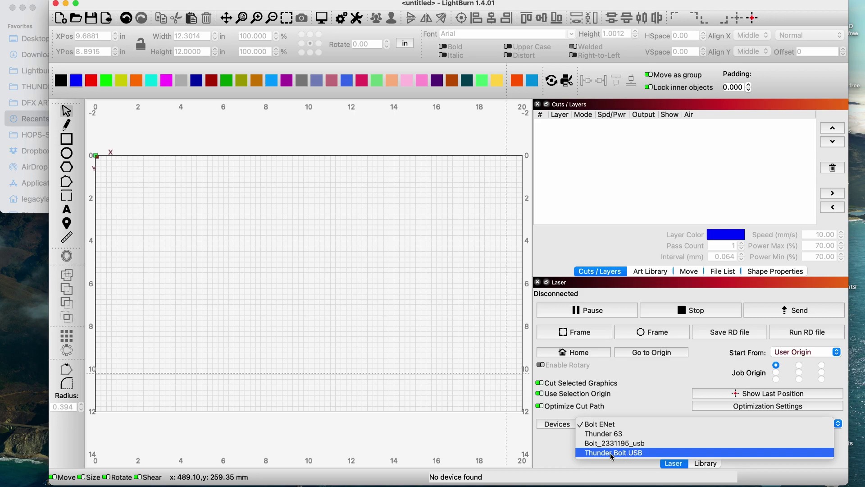
pyautogui.click(625, 454)
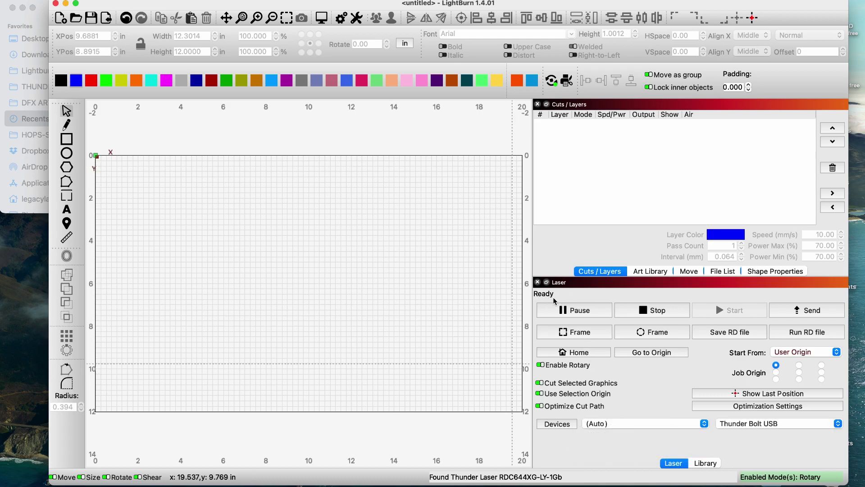
pyautogui.click(358, 21)
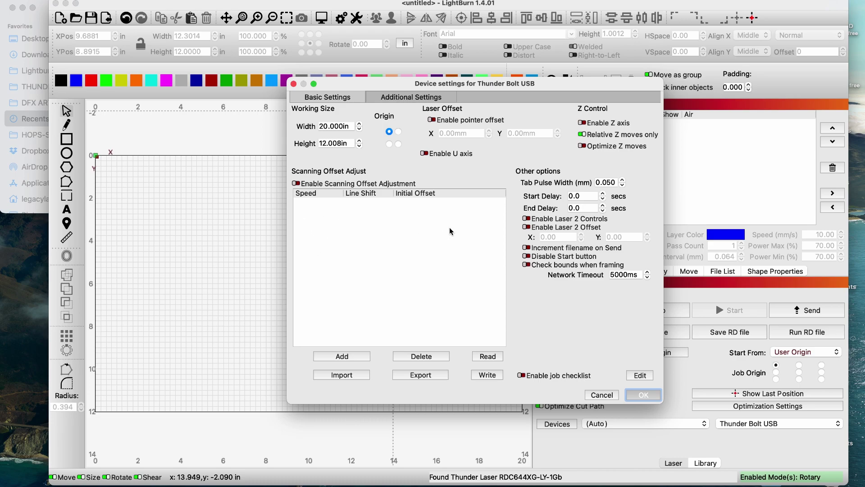
# Tick Disable Start button in the Thunder Bolt USB device settings and start a new scanning offset entry
pyautogui.click(564, 196)
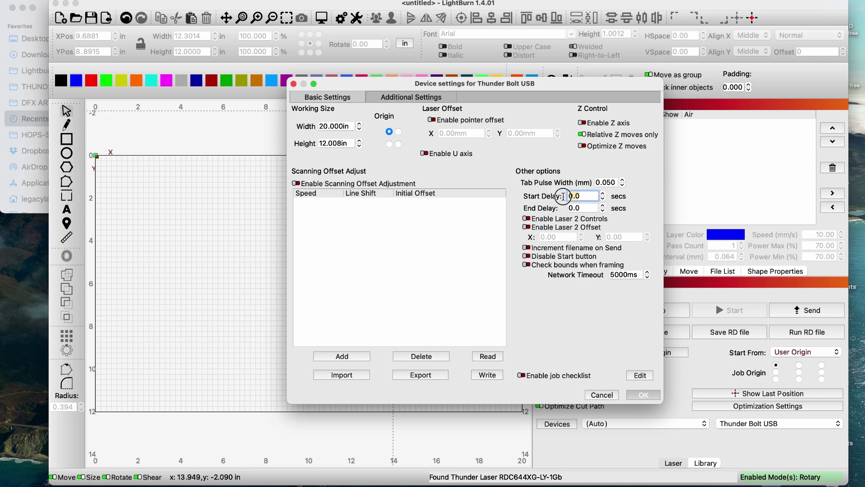
pyautogui.click(527, 256)
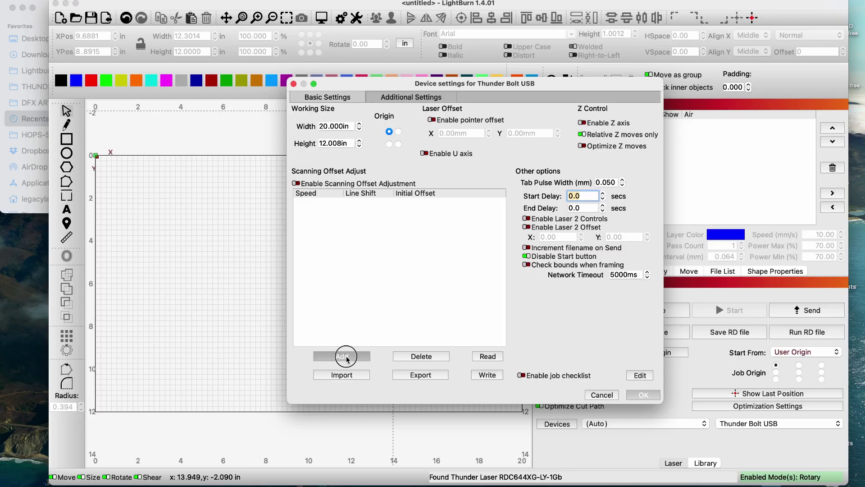
pyautogui.click(342, 356)
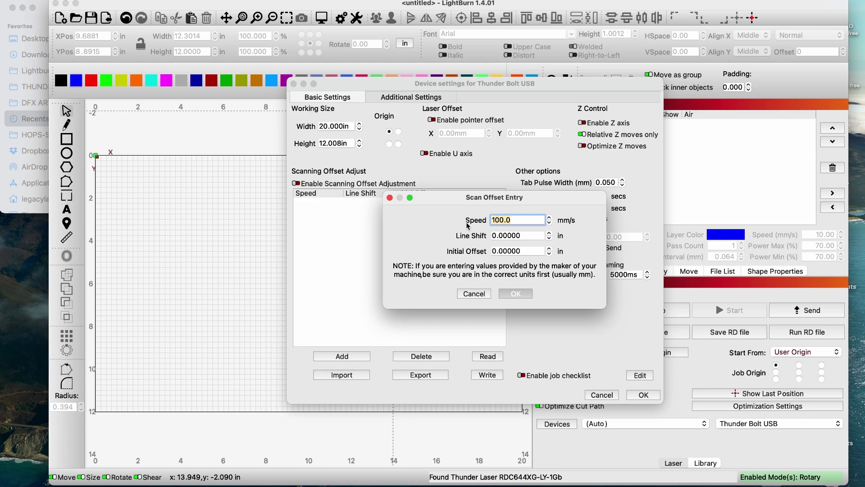
# Add a scanning offset entry with line shift 0.025 at 500 mm/s
pyautogui.write('500')
pyautogui.click(535, 235)
pyautogui.write('0.0')
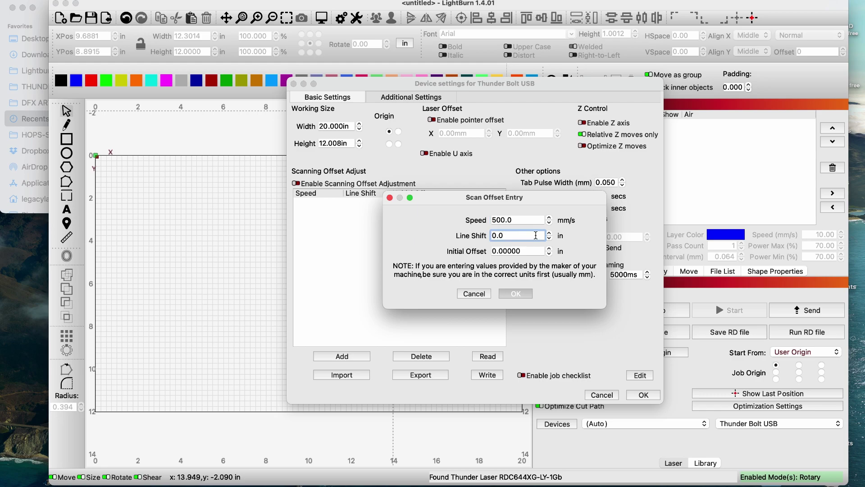
pyautogui.write('25')
pyautogui.click(520, 294)
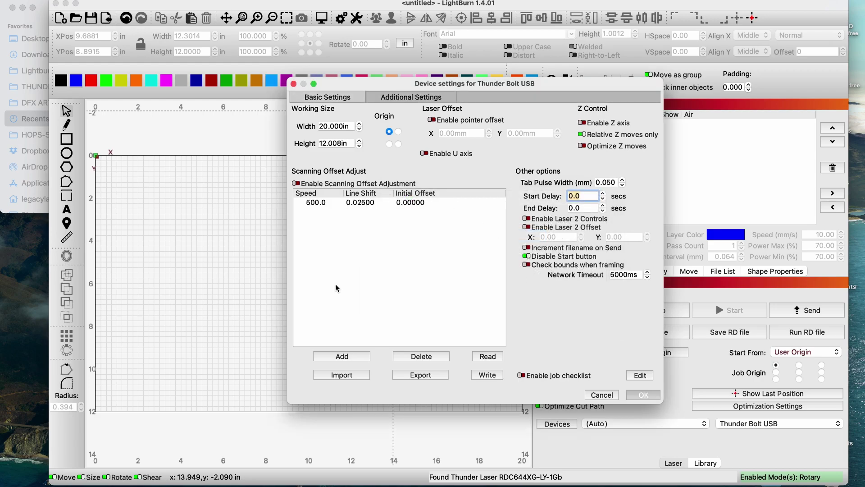
# Add a second entry with line shift 0.09 at 1000 mm/s and enable scanning offset adjustment
pyautogui.click(342, 357)
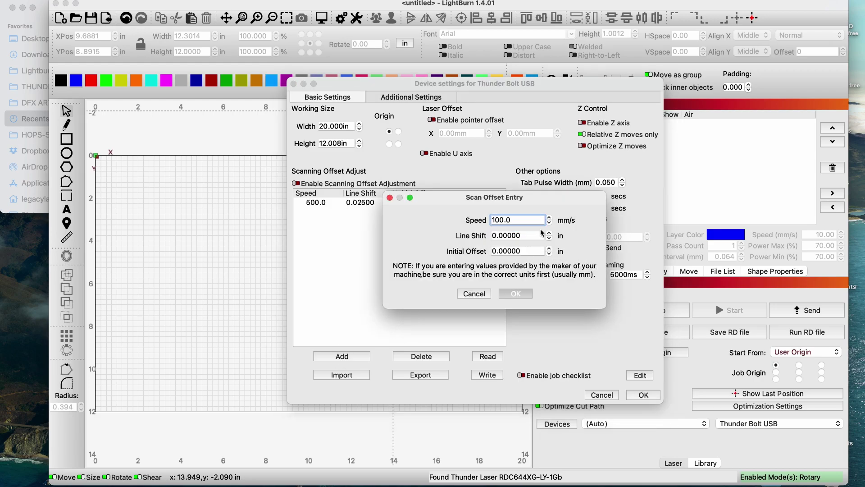
pyautogui.click(500, 221)
pyautogui.write('0')
pyautogui.click(516, 236)
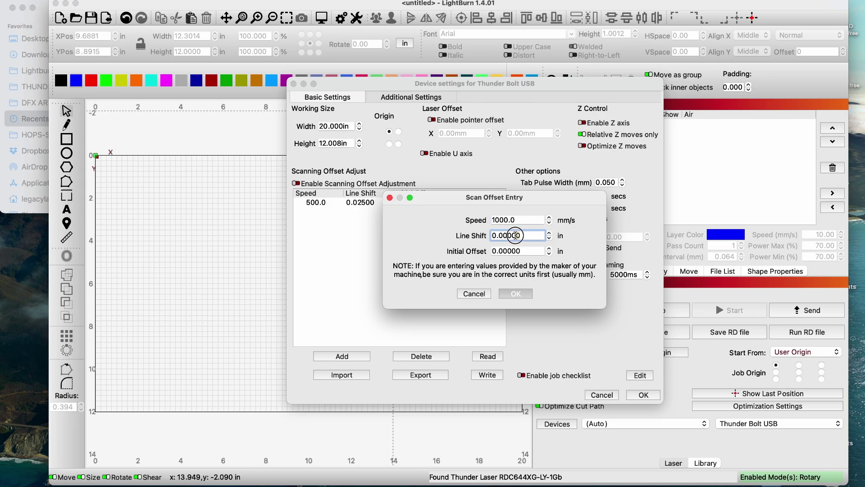
pyautogui.moveTo(516, 236); pyautogui.dragTo(509, 237)
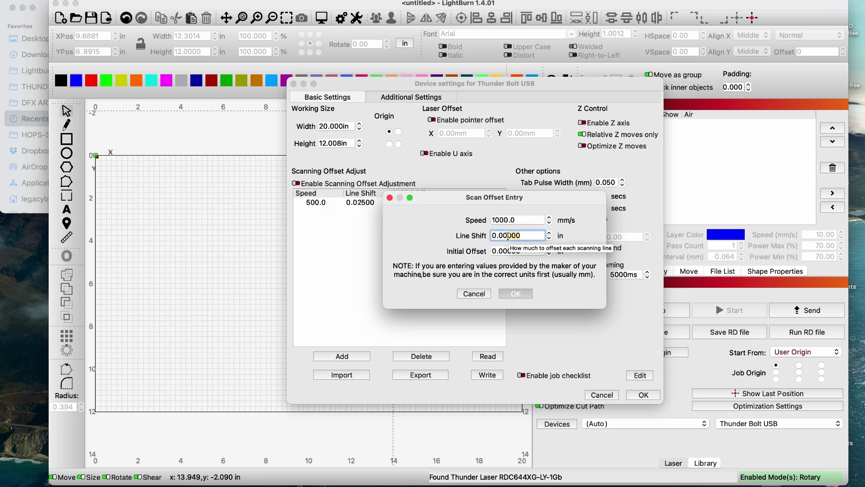
pyautogui.press('BackSpace')
pyautogui.press('BackSpace')
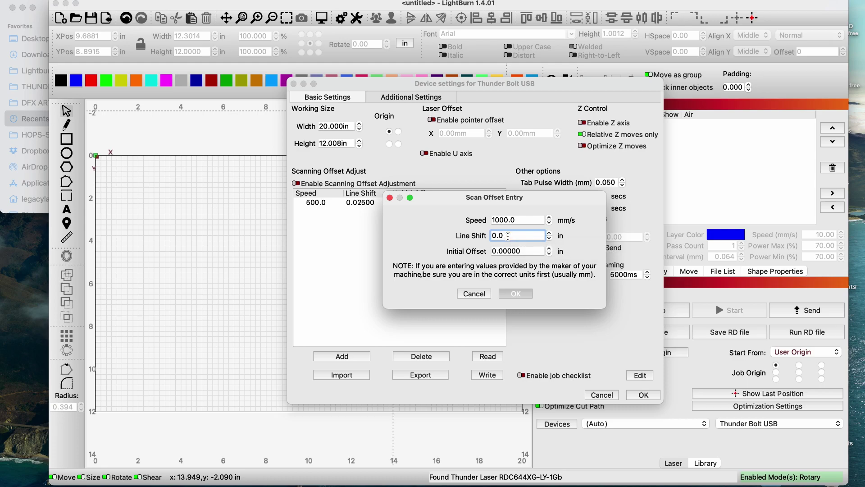
pyautogui.write('90')
pyautogui.click(522, 295)
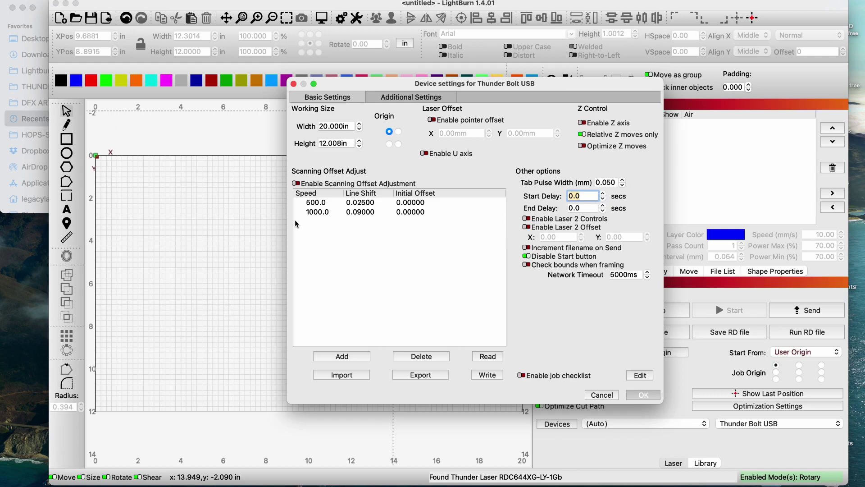
pyautogui.click(297, 184)
# Save the Thunder Bolt USB device settings with the scanning offsets and close them
pyautogui.click(634, 394)
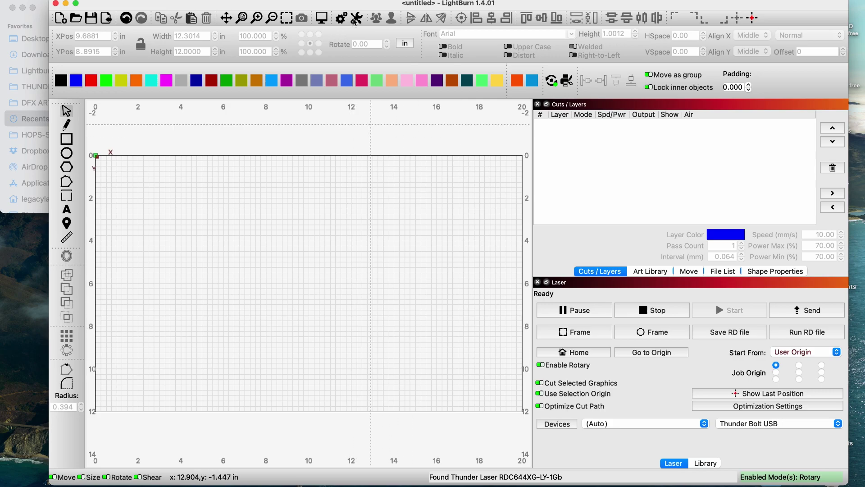
# Read the simulation speed and acceleration from the controller under Additional Settings and save
pyautogui.click(356, 18)
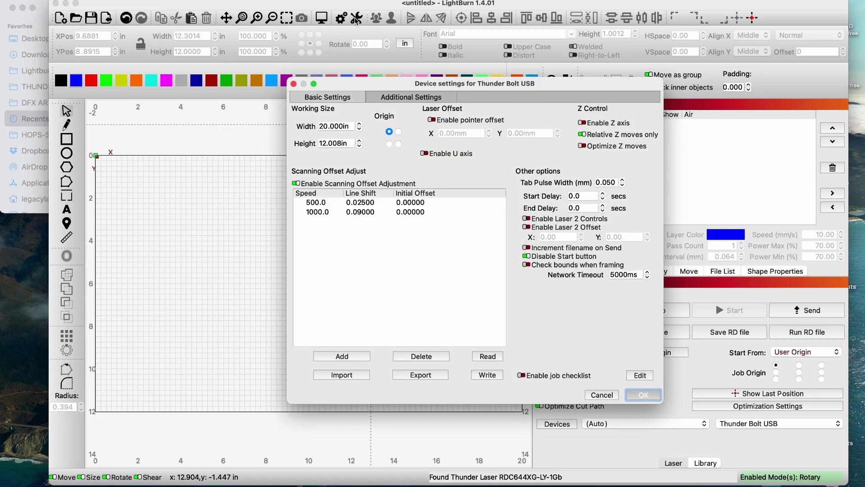
pyautogui.click(405, 97)
pyautogui.click(388, 249)
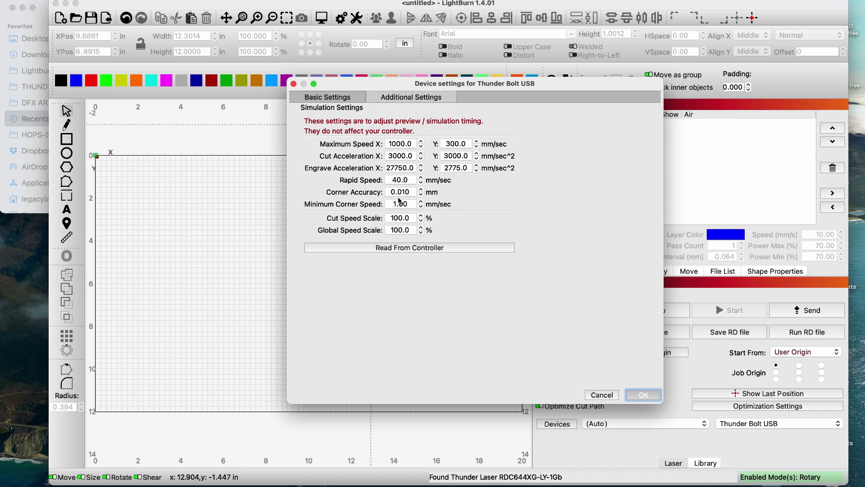
pyautogui.click(647, 397)
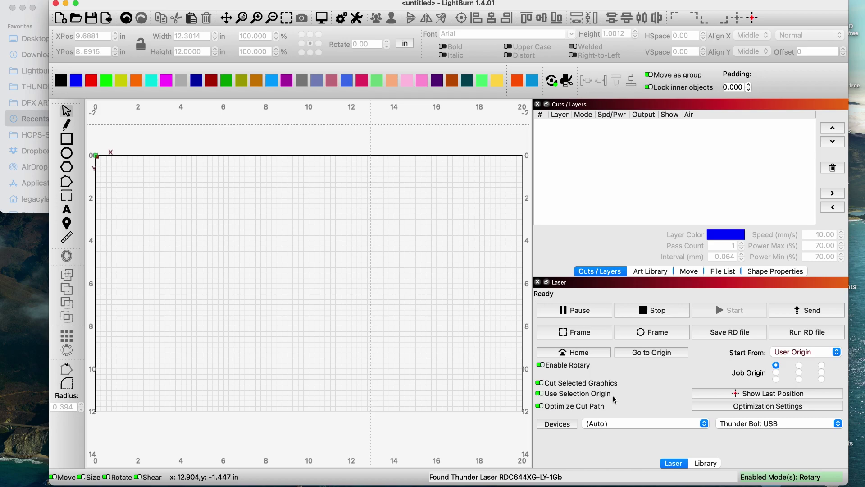